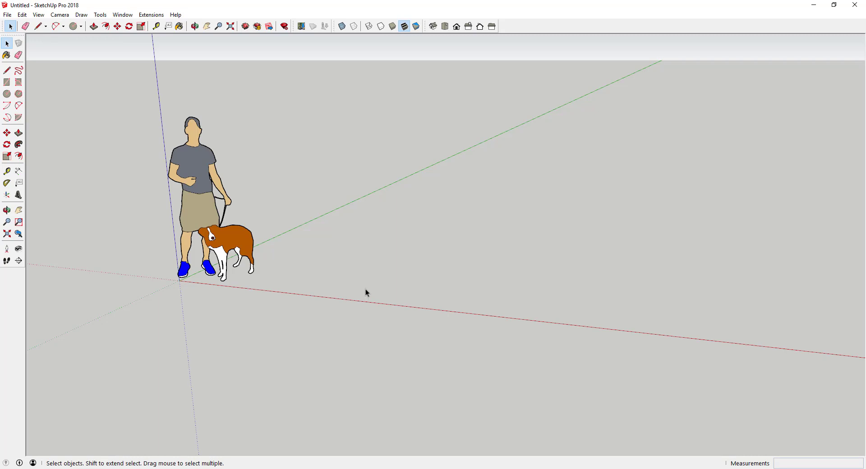
{"action": "scroll", "coordinate": [365, 283], "scroll_direction": "down", "scroll_amount": 2}
{"action": "scroll", "coordinate": [366, 279], "scroll_direction": "up", "scroll_amount": 4}
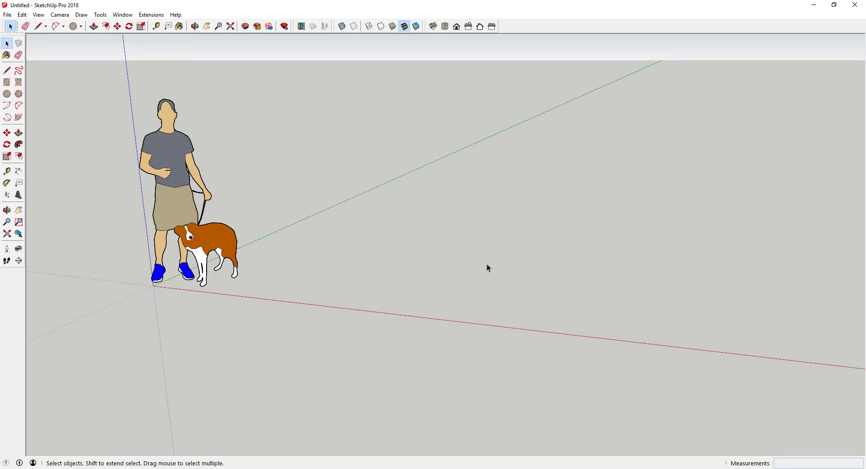
{"action": "scroll", "coordinate": [458, 250], "scroll_direction": "down", "scroll_amount": 2}
{"action": "scroll", "coordinate": [447, 249], "scroll_direction": "up", "scroll_amount": 1}
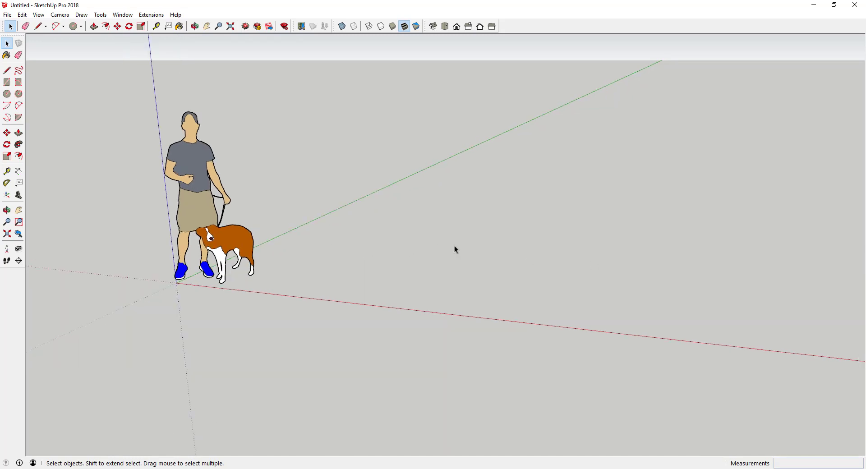
{"action": "scroll", "coordinate": [424, 204], "scroll_direction": "up", "scroll_amount": 1}
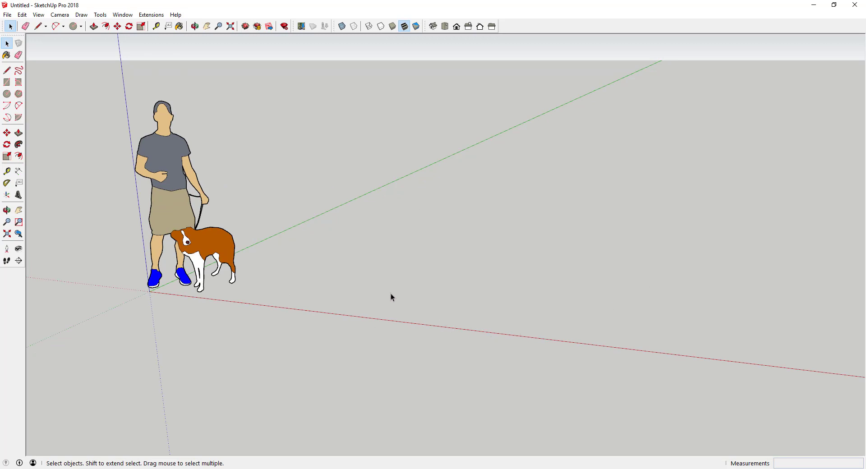
{"action": "middle_click_drag", "start_coordinate": [379, 277], "coordinate": [388, 279]}
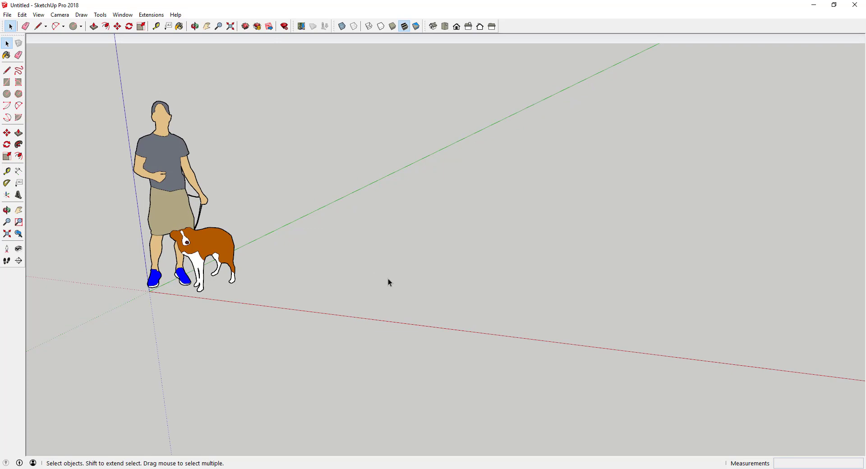
Draw a circle on the ground beside the figure and a small upright circle of about 3 5/16" radius centred on its edge.
{"action": "key", "text": "c"}
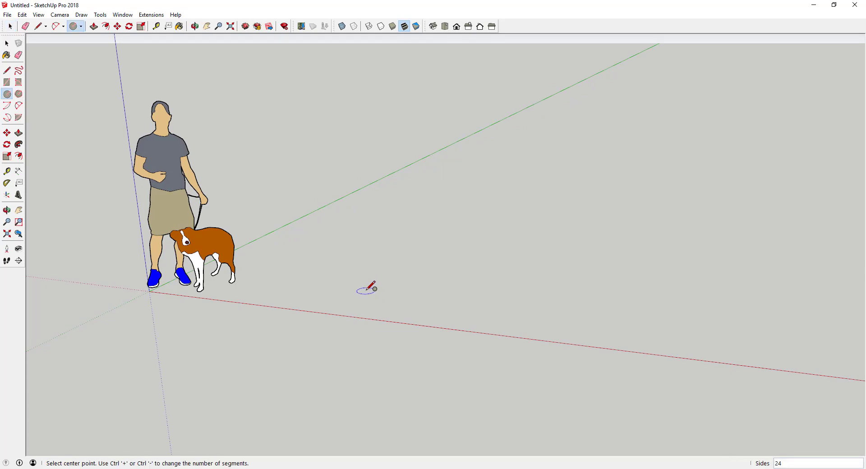
{"action": "left_click", "coordinate": [365, 290]}
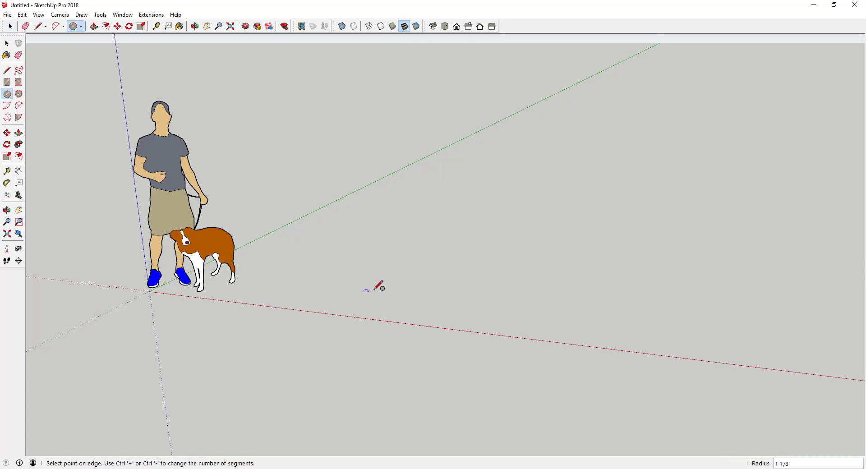
{"action": "left_click", "coordinate": [413, 296]}
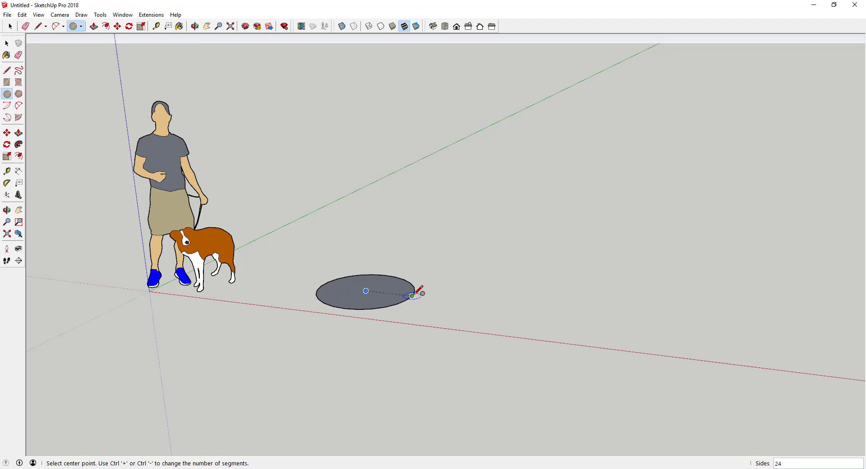
{"action": "left_click", "coordinate": [412, 295]}
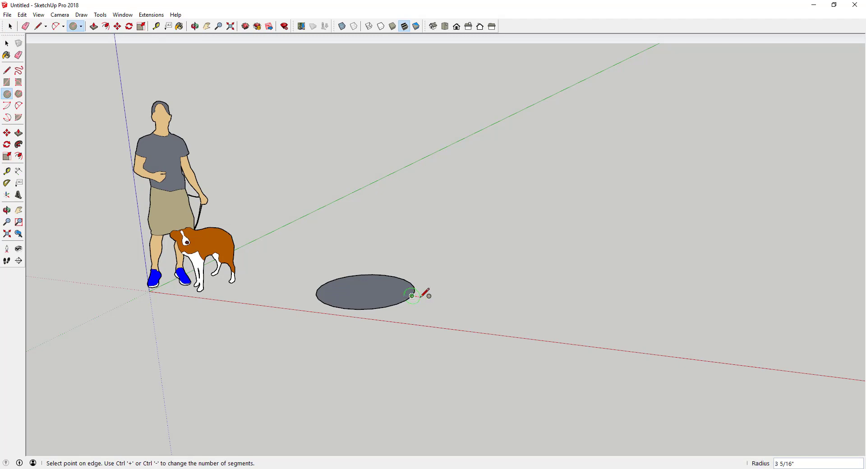
{"action": "left_click", "coordinate": [422, 296]}
Delete the large circle's face and sweep the small circle around the remaining edge with Follow Me to form a torus.
{"action": "key", "text": "space"}
{"action": "scroll", "coordinate": [383, 296], "scroll_direction": "up", "scroll_amount": 2}
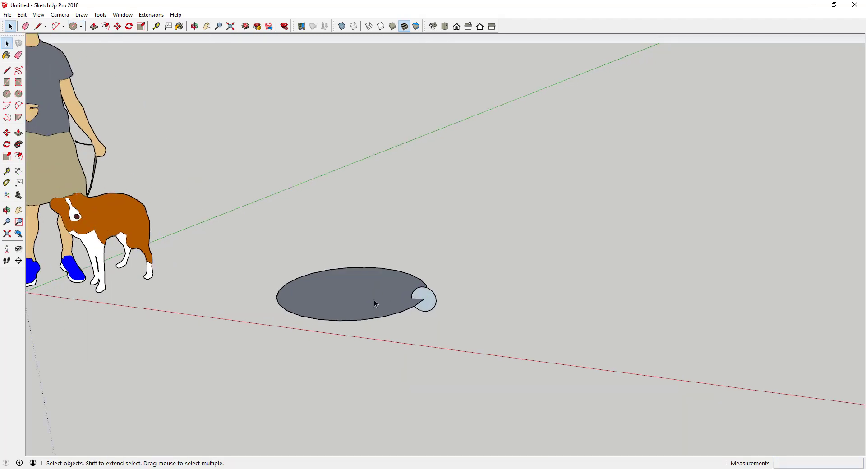
{"action": "key", "text": "Delete"}
{"action": "left_click", "coordinate": [401, 315]}
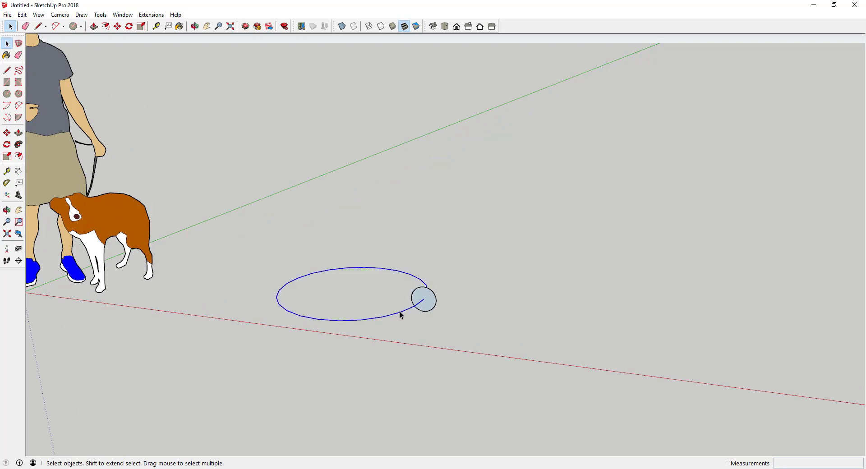
{"action": "left_click", "coordinate": [18, 144]}
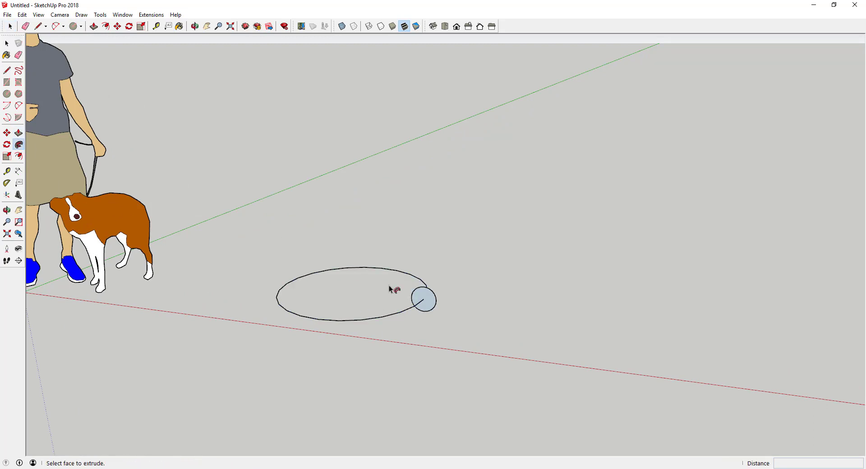
{"action": "left_click", "coordinate": [422, 302]}
Select the whole torus and stretch it along the red axis into an elongated ring with the Scale tool.
{"action": "middle_click_drag", "start_coordinate": [523, 288], "coordinate": [346, 274]}
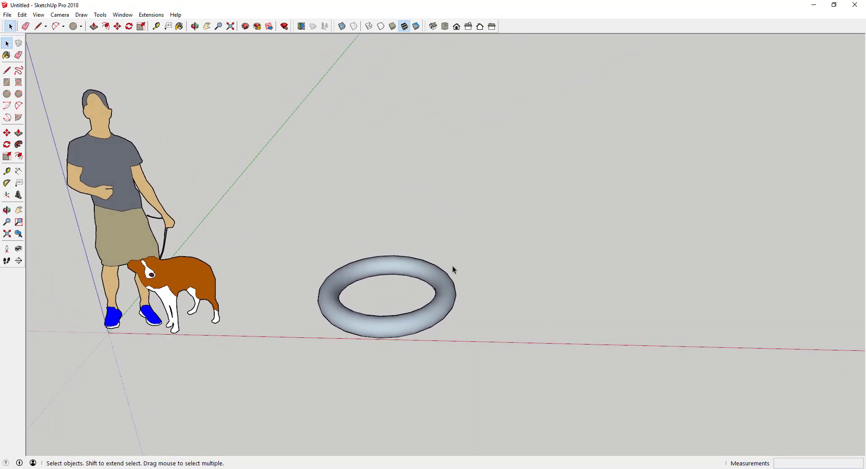
{"action": "left_click", "coordinate": [450, 305]}
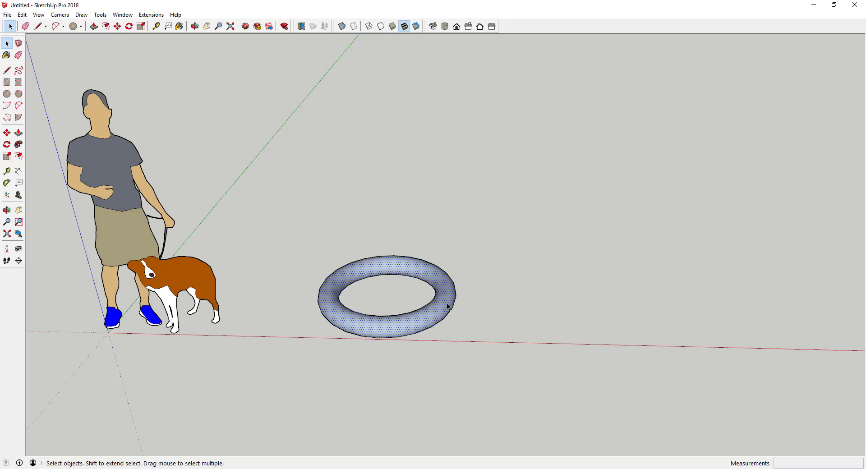
{"action": "double_click", "coordinate": [447, 306]}
{"action": "key", "text": "s"}
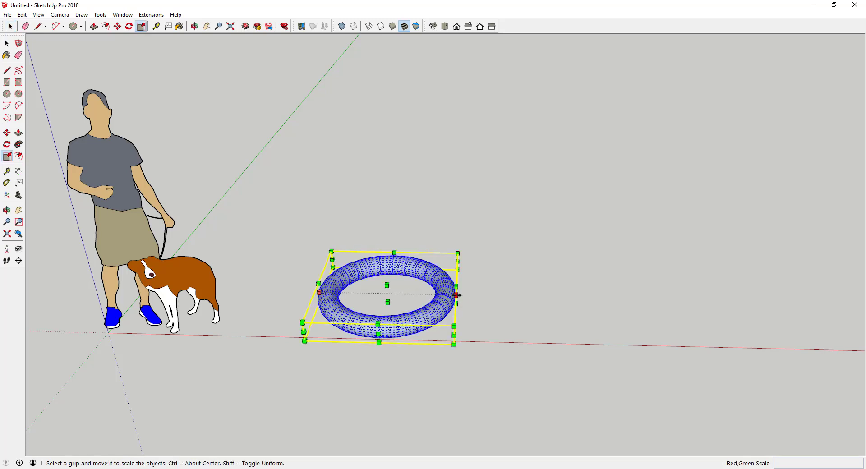
{"action": "left_click_drag", "start_coordinate": [454, 294], "coordinate": [623, 300]}
{"action": "middle_click_drag", "start_coordinate": [624, 299], "coordinate": [456, 267]}
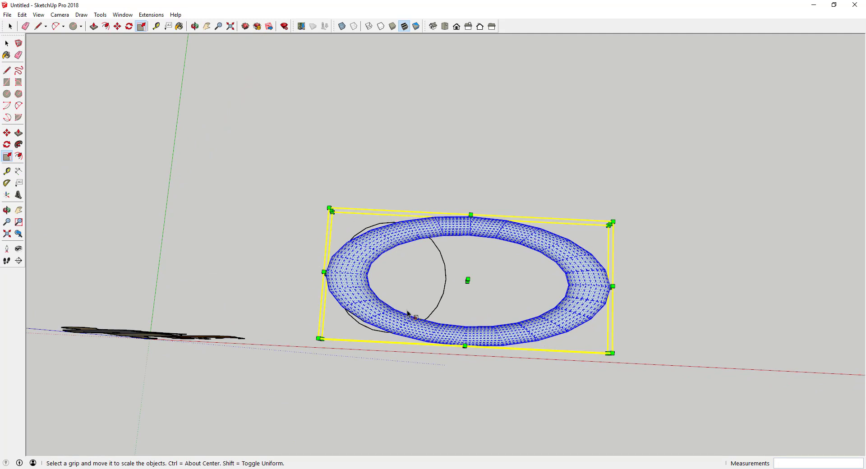
Undo the torus's stretch and delete the torus from the model.
{"action": "key", "text": "ctrl+z"}
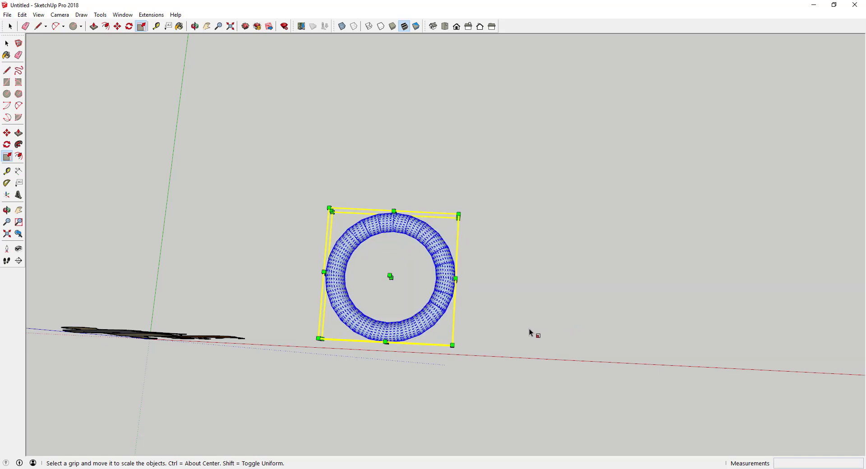
{"action": "key", "text": "z"}
{"action": "middle_click_drag", "start_coordinate": [563, 340], "coordinate": [296, 218]}
{"action": "key", "text": "space"}
{"action": "left_click", "coordinate": [503, 351]}
{"action": "key", "text": "Delete"}
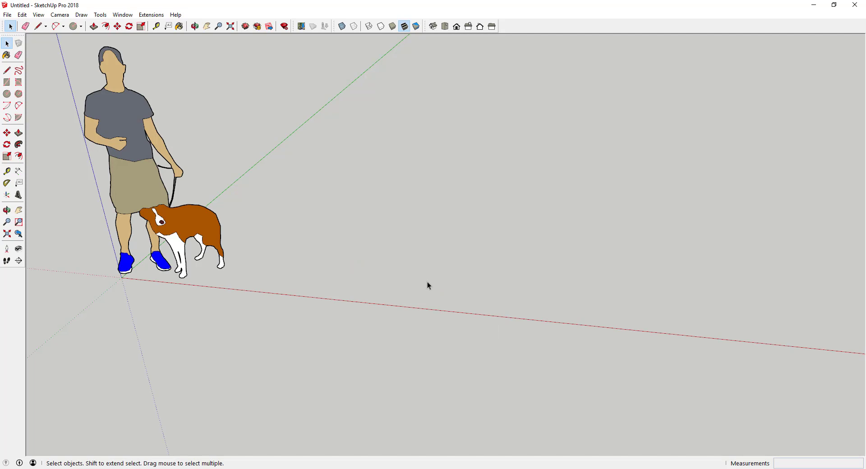
Draw a straight line on the ground parallel to the red axis, beside the figure.
{"action": "key", "text": "l"}
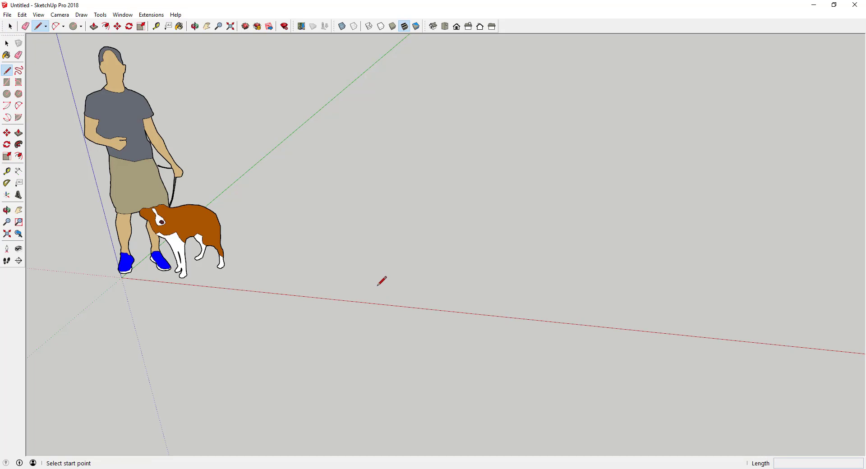
{"action": "left_click", "coordinate": [378, 286]}
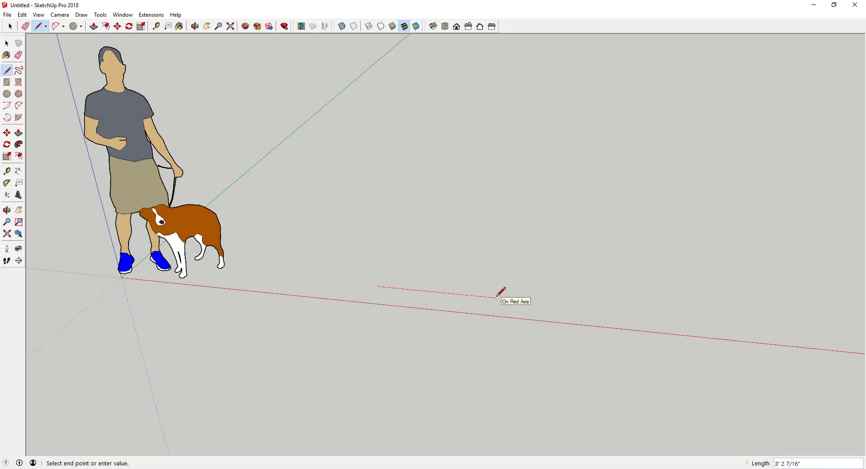
{"action": "left_click", "coordinate": [477, 295]}
{"action": "key", "text": "space"}
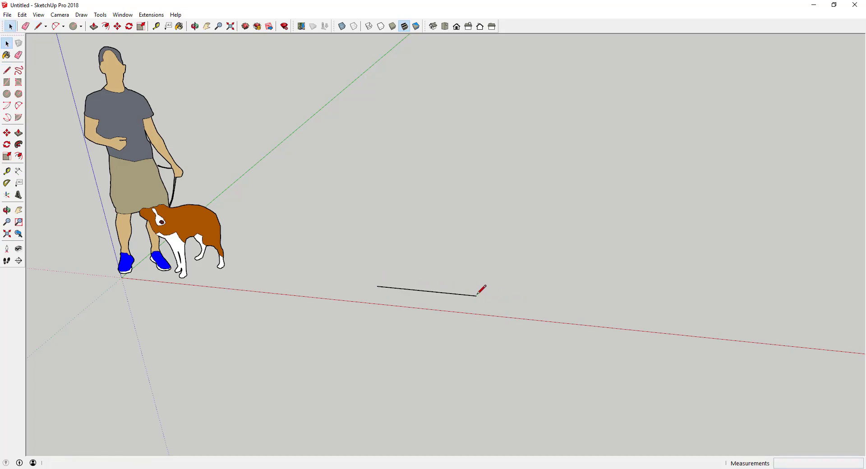
Copy the line about 2' 11" along the green axis to make a second parallel line.
{"action": "left_click_drag", "start_coordinate": [345, 261], "coordinate": [497, 326]}
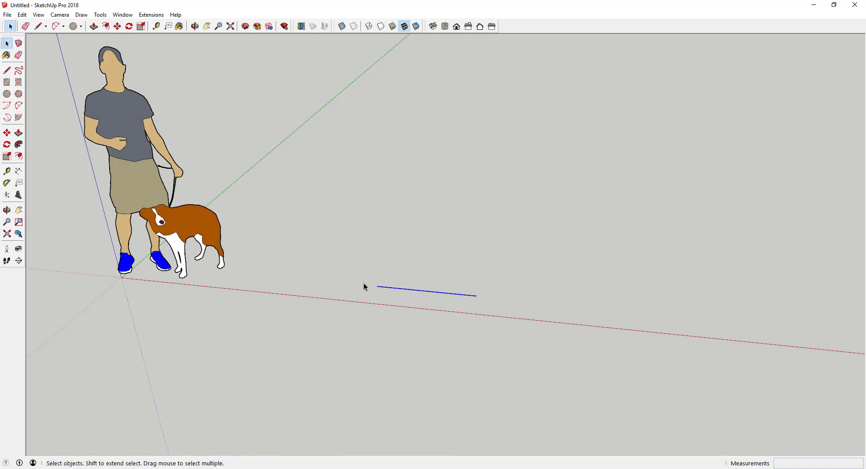
{"action": "key", "text": "m"}
{"action": "key", "text": "ctrl"}
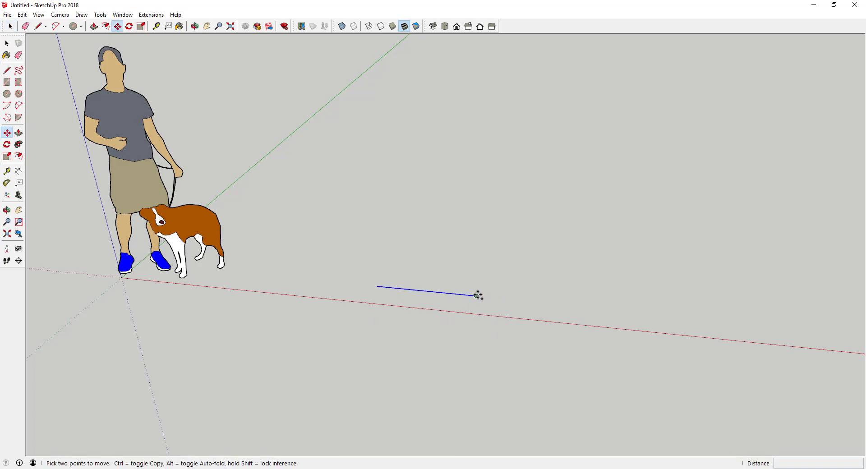
{"action": "left_click", "coordinate": [477, 295]}
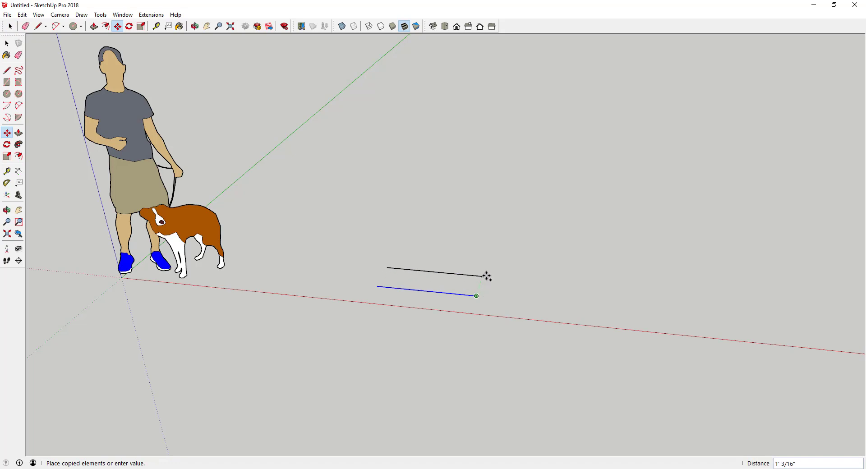
{"action": "left_click", "coordinate": [494, 245]}
{"action": "key", "text": "space"}
{"action": "left_click_drag", "start_coordinate": [356, 268], "coordinate": [491, 331]}
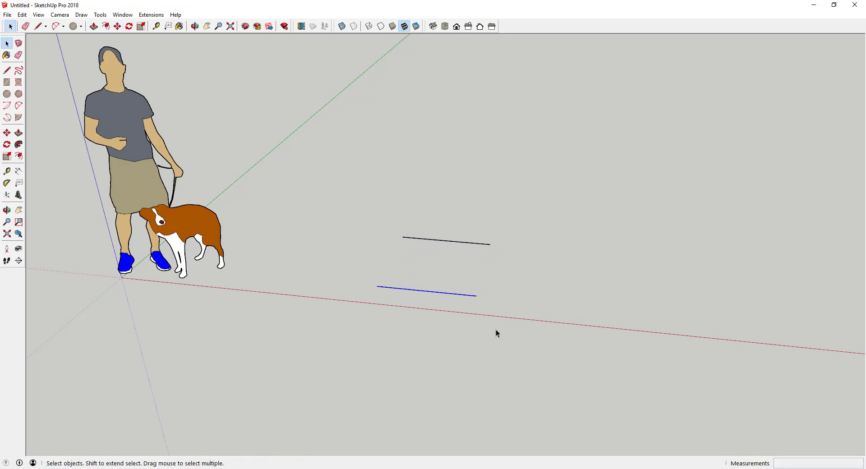
{"action": "key", "text": "m"}
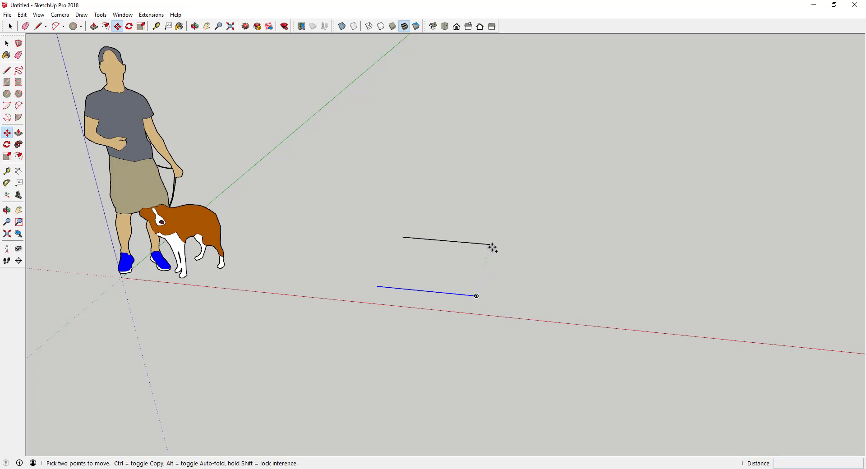
{"action": "key", "text": "space"}
{"action": "middle_click_drag", "start_coordinate": [513, 271], "coordinate": [516, 293]}
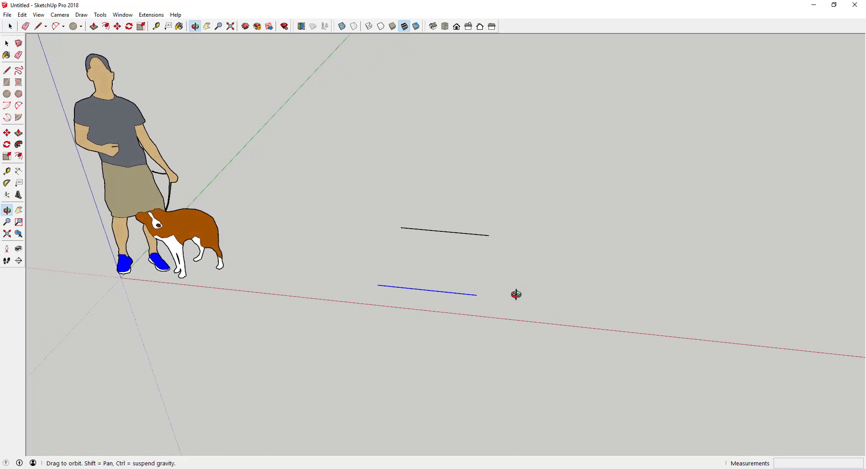
{"action": "key", "text": "a"}
{"action": "left_click", "coordinate": [476, 296]}
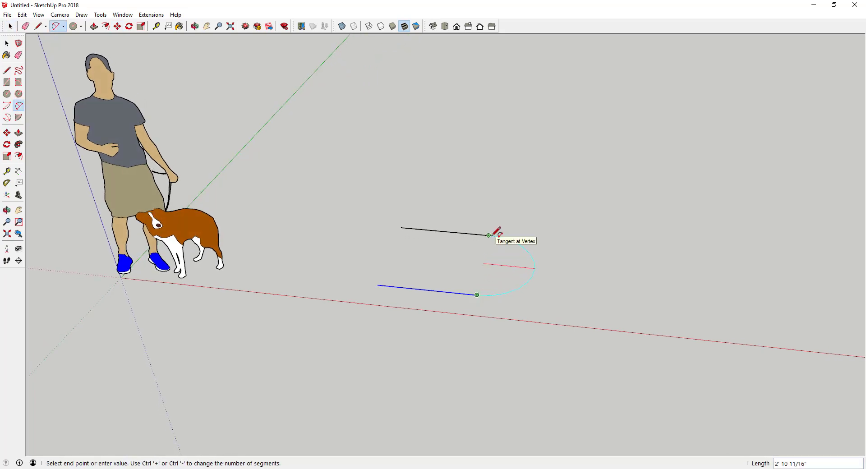
{"action": "key", "text": "space"}
Join the two lines' ends farthest from the figure with a half-circle arc bulging outward about 1' 5 3/8".
{"action": "key", "text": "a"}
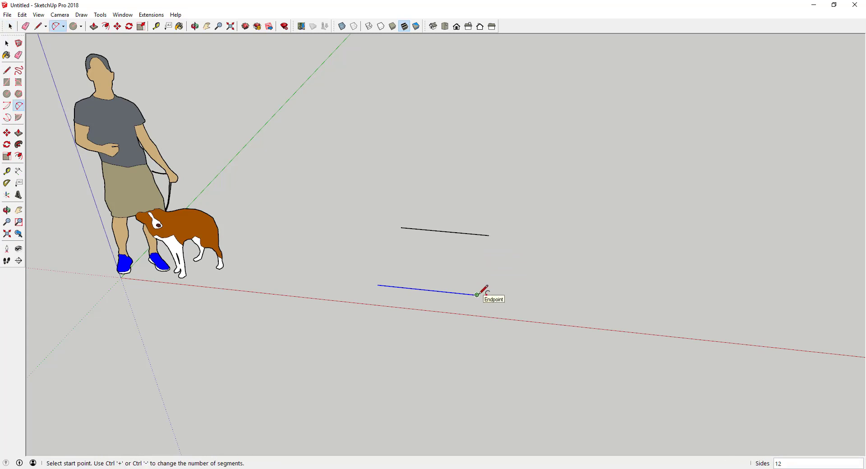
{"action": "left_click", "coordinate": [476, 295]}
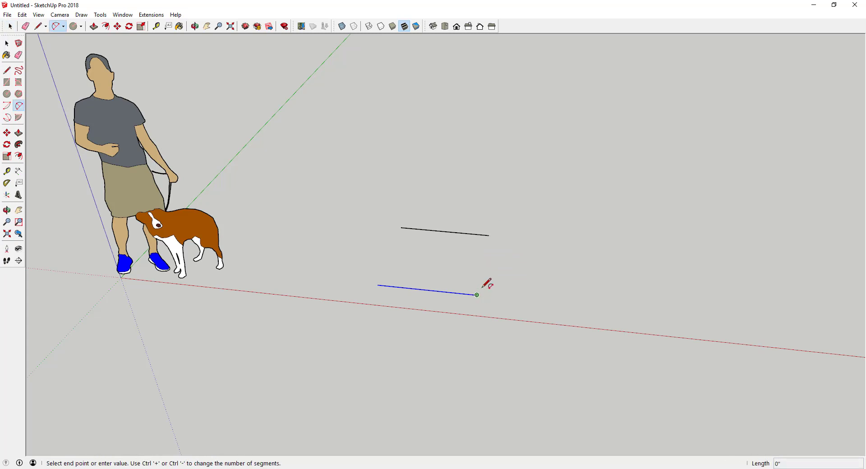
{"action": "left_click", "coordinate": [488, 235]}
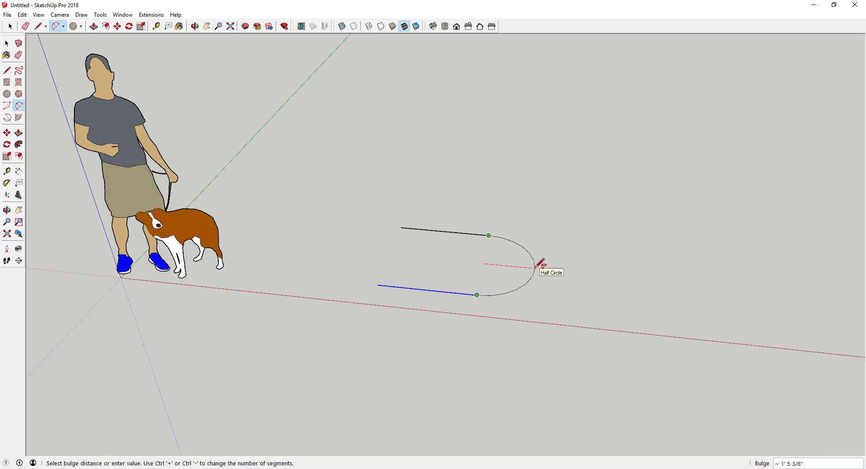
{"action": "left_click", "coordinate": [539, 264]}
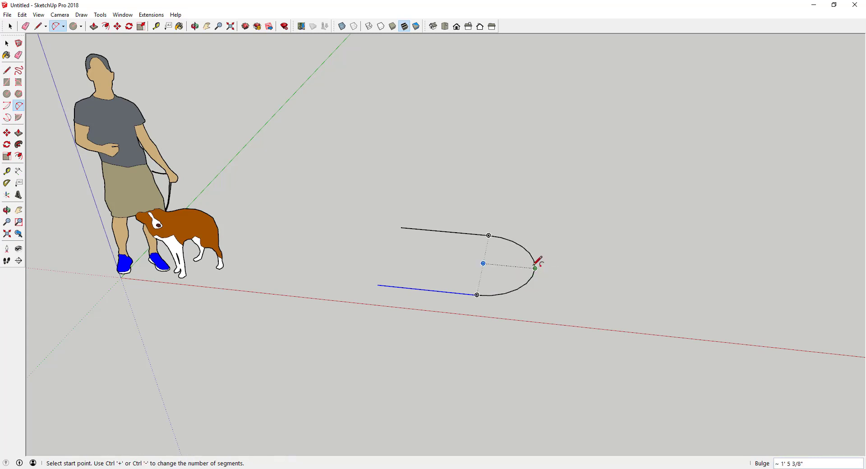
Copy the half-circle arc about 3' 3 13/16" along the red axis, away from the parallel lines.
{"action": "key", "text": "space"}
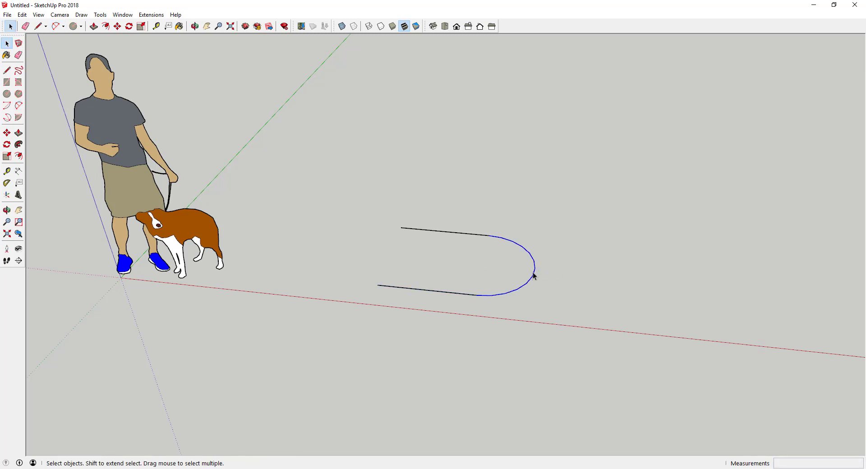
{"action": "key", "text": "m"}
{"action": "left_click", "coordinate": [535, 269]}
{"action": "key", "text": "ctrl"}
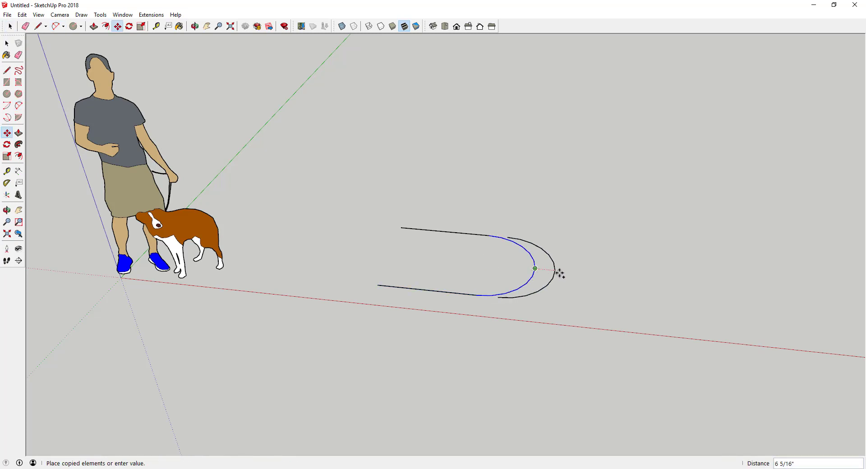
{"action": "left_click", "coordinate": [658, 280]}
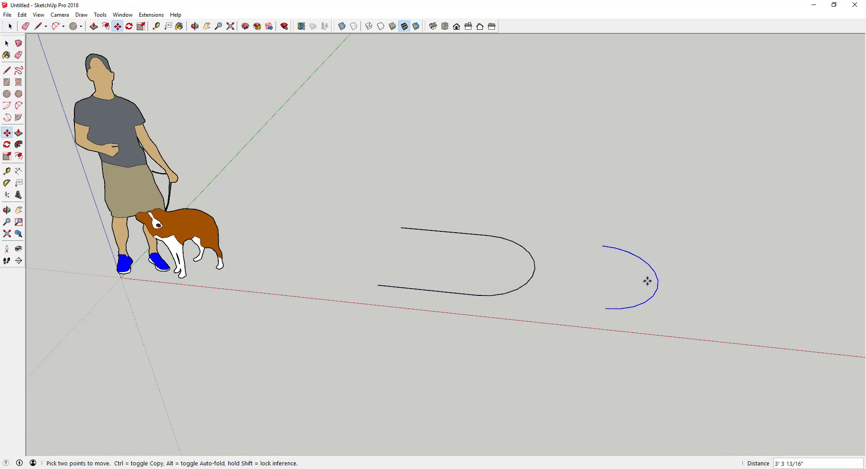
Mirror the copied half-circle arc by scaling it to -1 along the red axis.
{"action": "key", "text": "s"}
{"action": "left_click", "coordinate": [661, 280]}
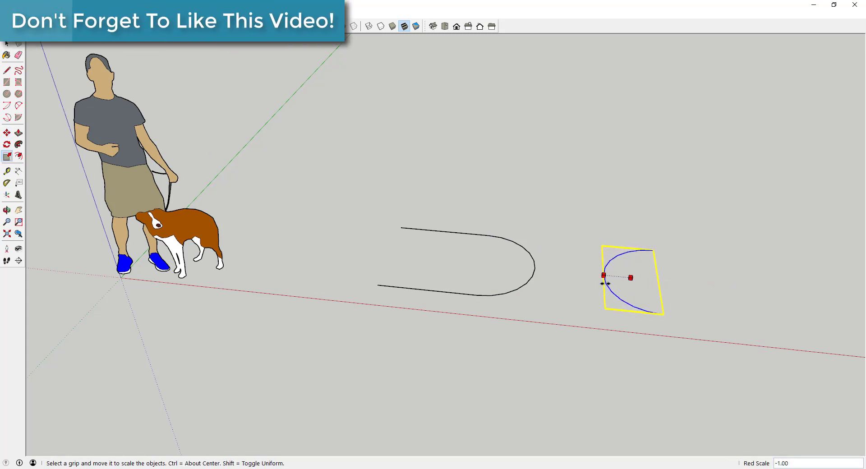
{"action": "left_click", "coordinate": [605, 284]}
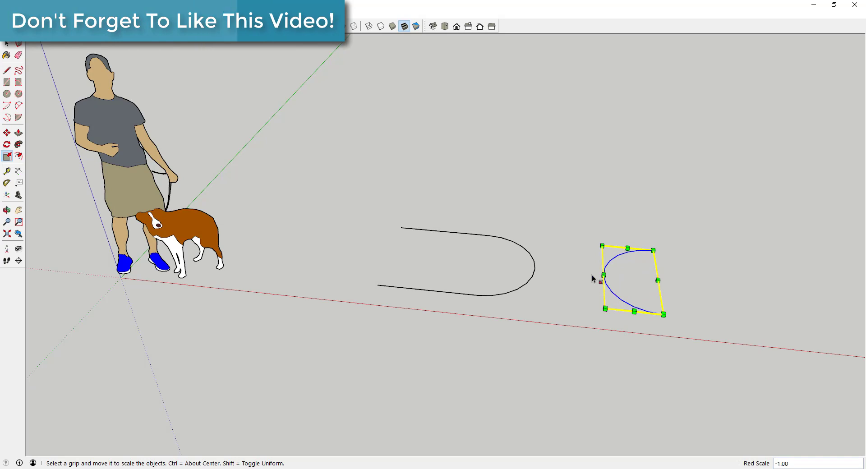
{"action": "key", "text": "space"}
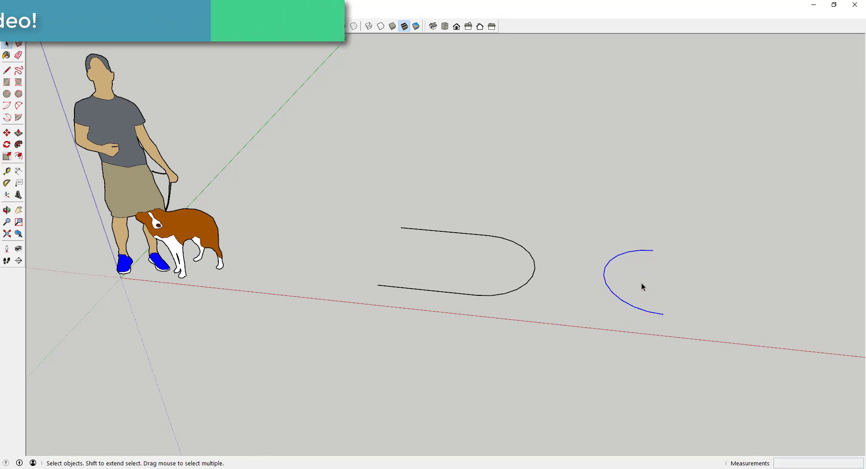
{"action": "key", "text": "s"}
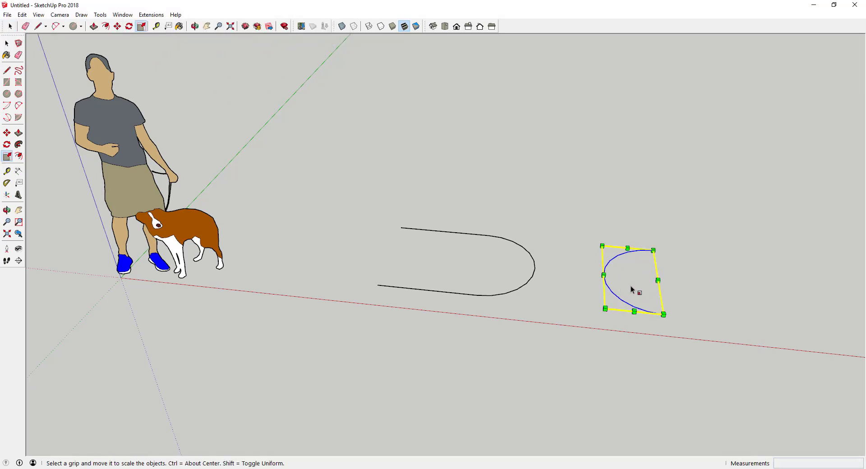
{"action": "key", "text": "space"}
Move the mirrored arc by its endpoint onto the open ends of the two parallel lines to close the outline.
{"action": "key", "text": "m"}
{"action": "left_click", "coordinate": [664, 312]}
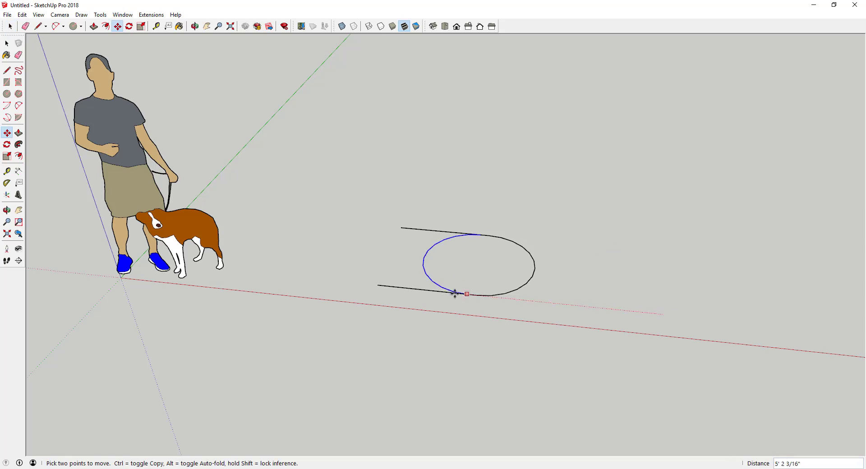
{"action": "left_click", "coordinate": [377, 285]}
{"action": "key", "text": "space"}
{"action": "middle_click_drag", "start_coordinate": [674, 275], "coordinate": [338, 204]}
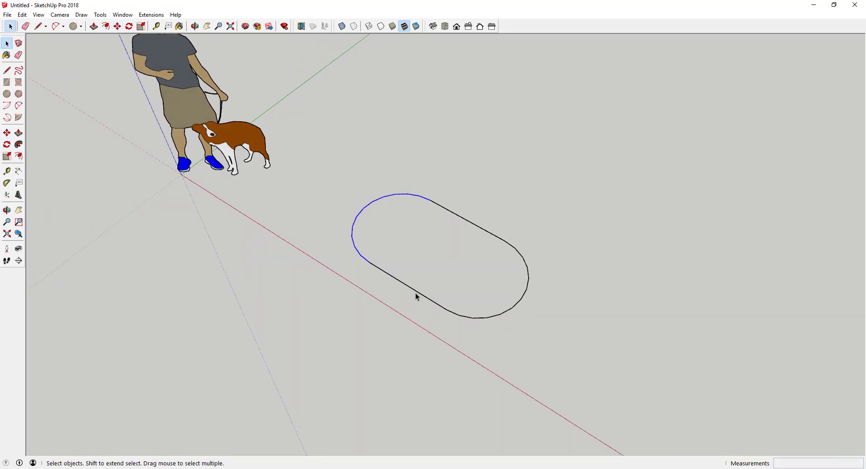
Draw a circle of about 2 7/16" radius centred on the midpoint of one straight edge, perpendicular to the red axis.
{"action": "middle_click_drag", "start_coordinate": [564, 217], "coordinate": [523, 294]}
{"action": "scroll", "coordinate": [449, 296], "scroll_direction": "up", "scroll_amount": 3}
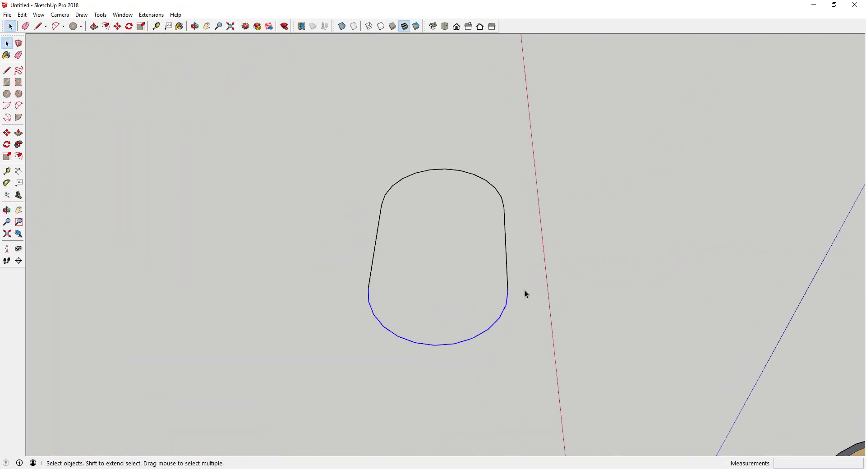
{"action": "key", "text": "c"}
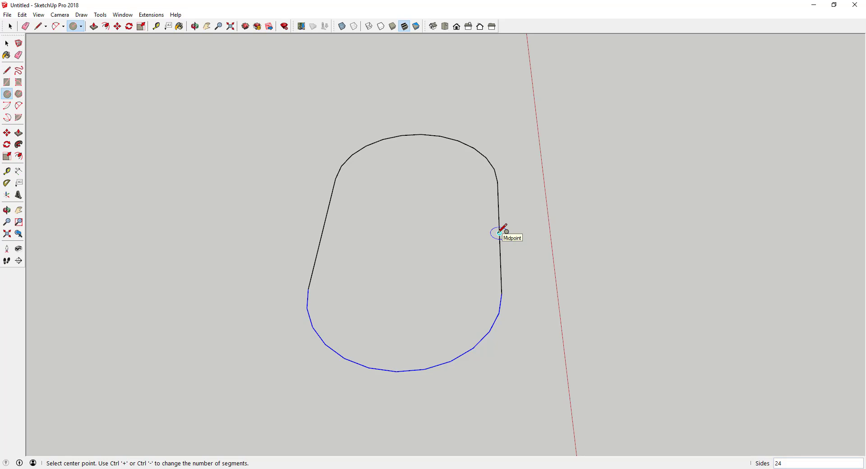
{"action": "key", "text": "Left"}
{"action": "key", "text": "Right"}
{"action": "left_click", "coordinate": [499, 233]}
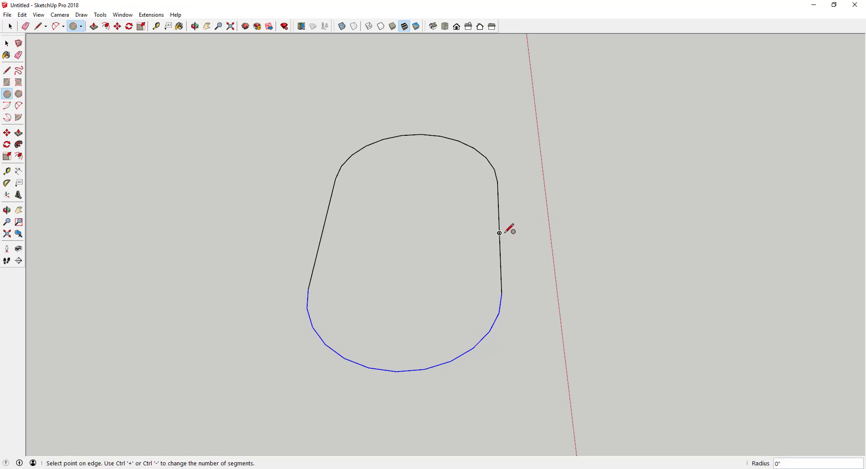
{"action": "left_click", "coordinate": [512, 232]}
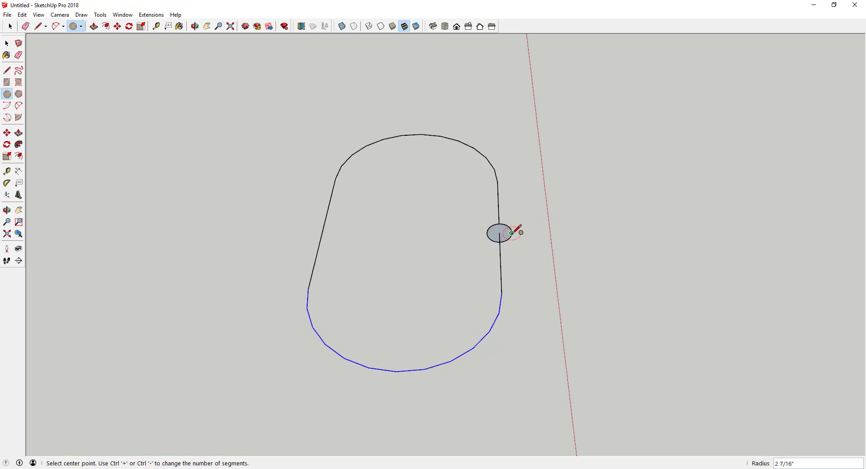
{"action": "key", "text": "space"}
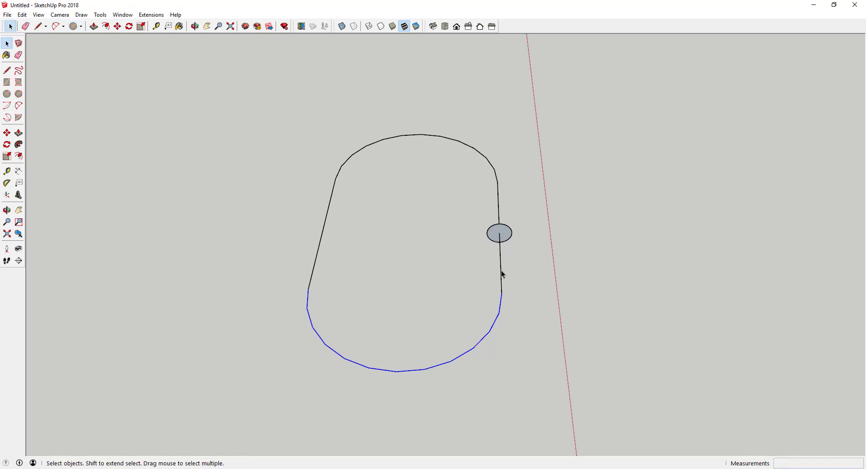
Sweep the circle around the whole closed outline with Follow Me to form an elongated ring.
{"action": "triple_click", "coordinate": [501, 270]}
{"action": "middle_click_drag", "start_coordinate": [501, 270], "coordinate": [239, 212]}
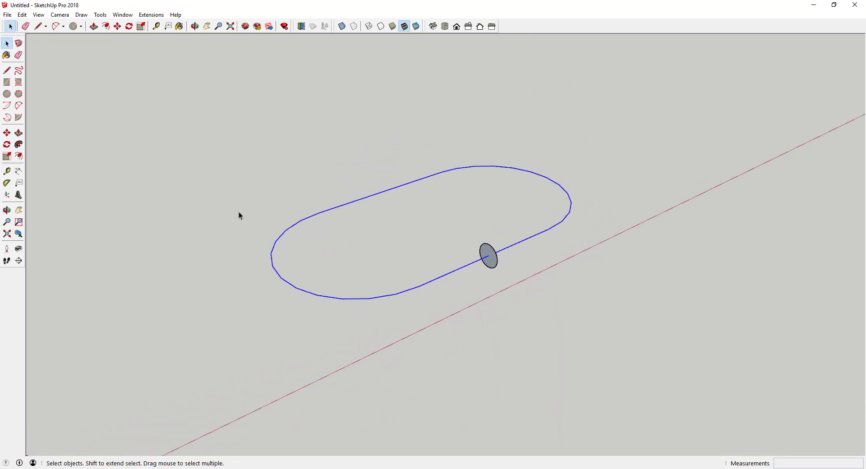
{"action": "left_click", "coordinate": [19, 145]}
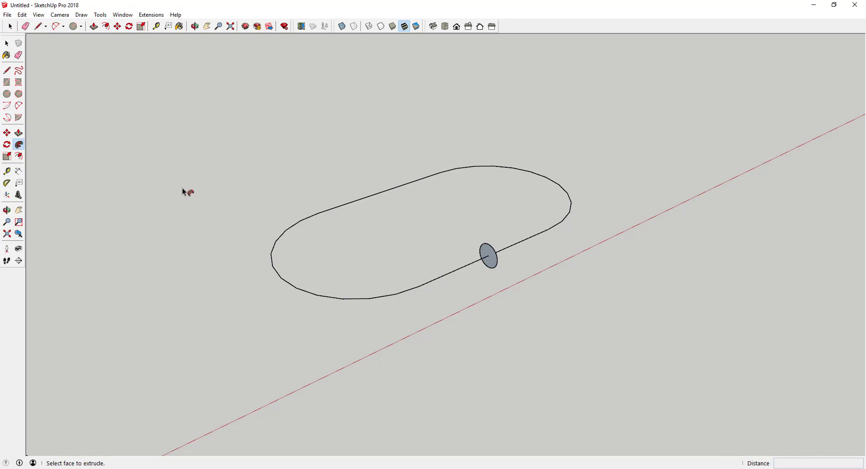
{"action": "left_click", "coordinate": [490, 260]}
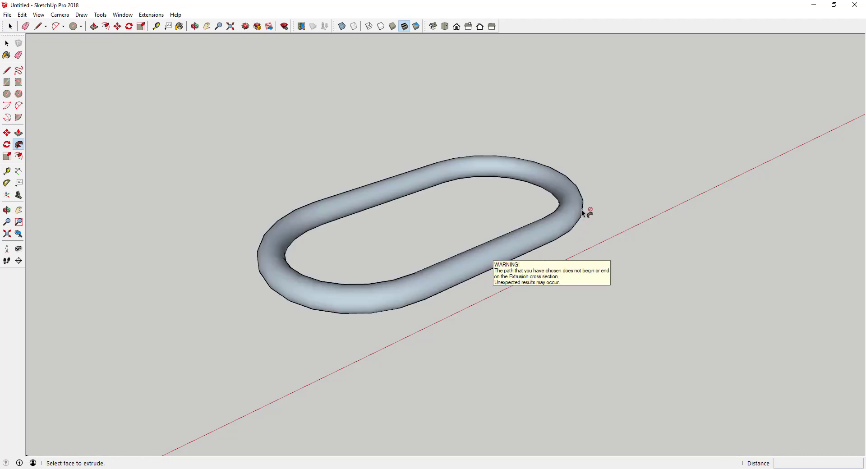
{"action": "middle_click_drag", "start_coordinate": [237, 306], "coordinate": [302, 298]}
{"action": "scroll", "coordinate": [421, 271], "scroll_direction": "down", "scroll_amount": 5}
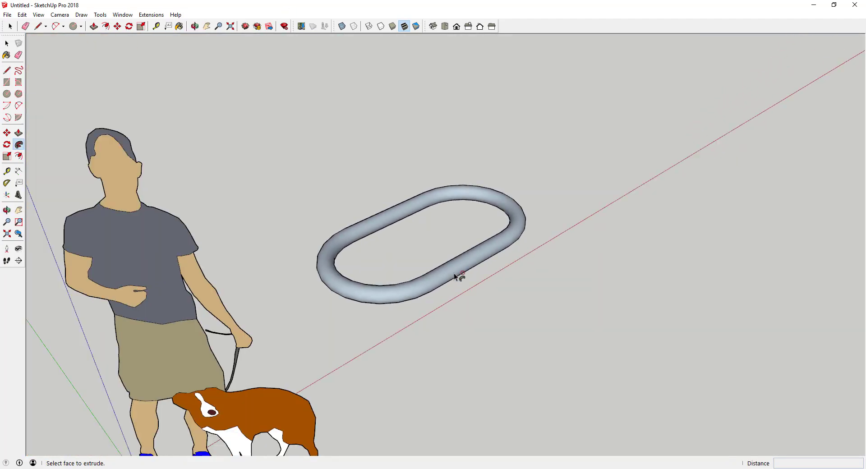
{"action": "middle_click_drag", "start_coordinate": [654, 276], "coordinate": [448, 245]}
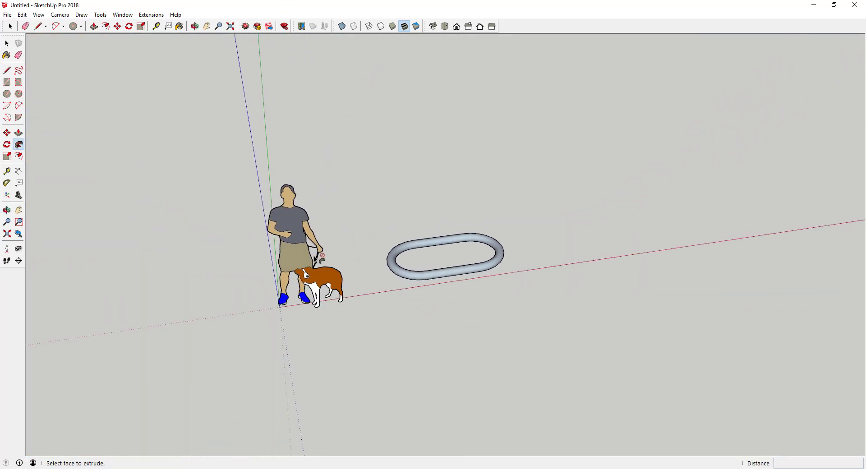
{"action": "scroll", "coordinate": [523, 264], "scroll_direction": "up", "scroll_amount": 5}
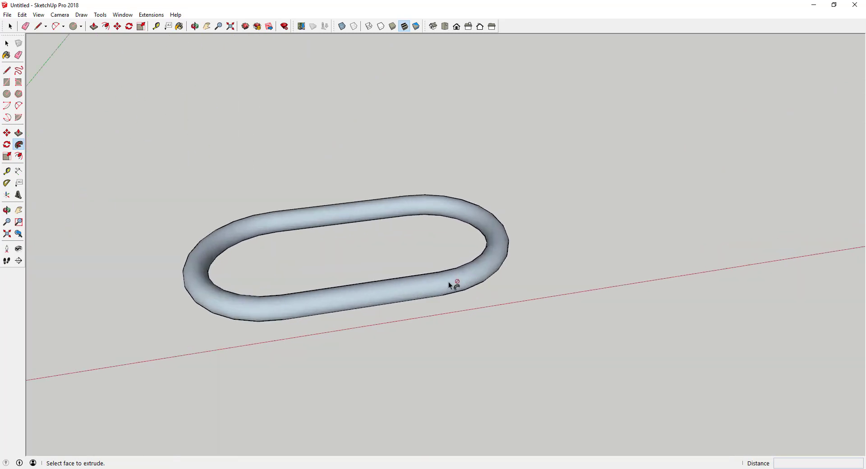
{"action": "middle_click_drag", "start_coordinate": [448, 282], "coordinate": [393, 310]}
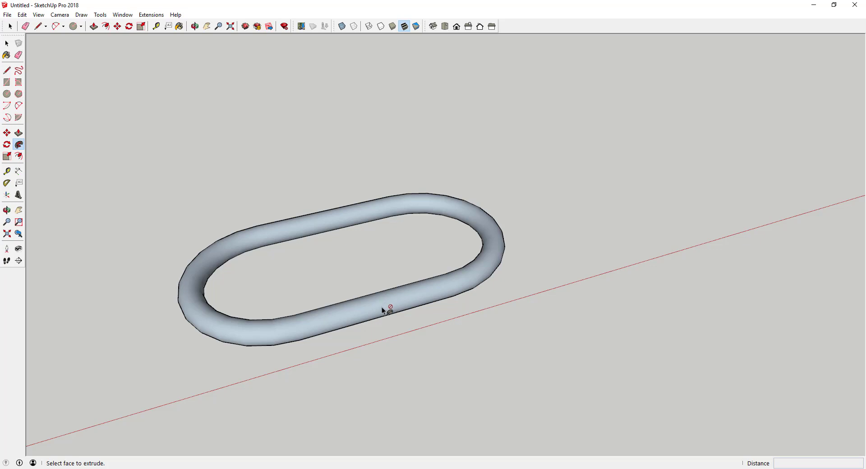
Reverse the faces of the elongated ring.
{"action": "key", "text": "space"}
{"action": "right_click", "coordinate": [379, 306]}
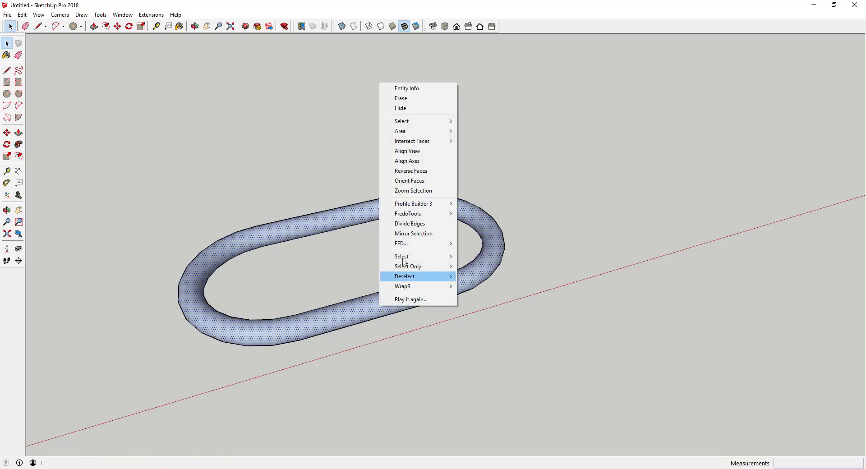
{"action": "left_click", "coordinate": [417, 172]}
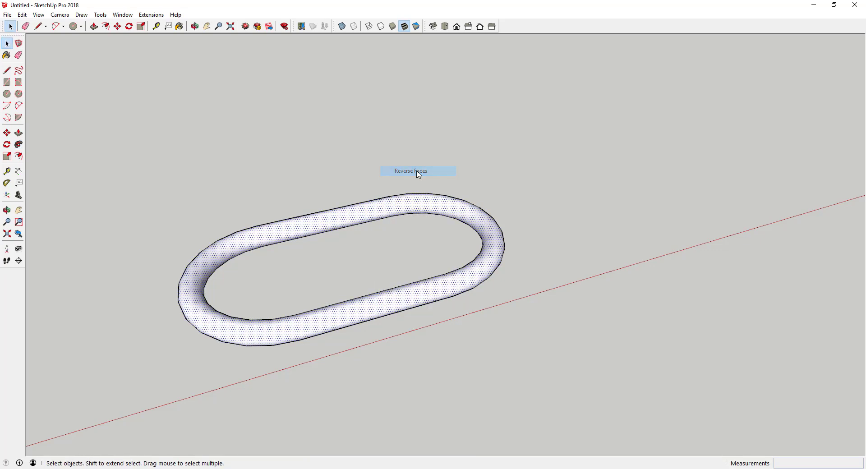
Turn the ring's faces and edges into a component named Chain Link.
{"action": "triple_click", "coordinate": [410, 300]}
{"action": "right_click", "coordinate": [410, 300]}
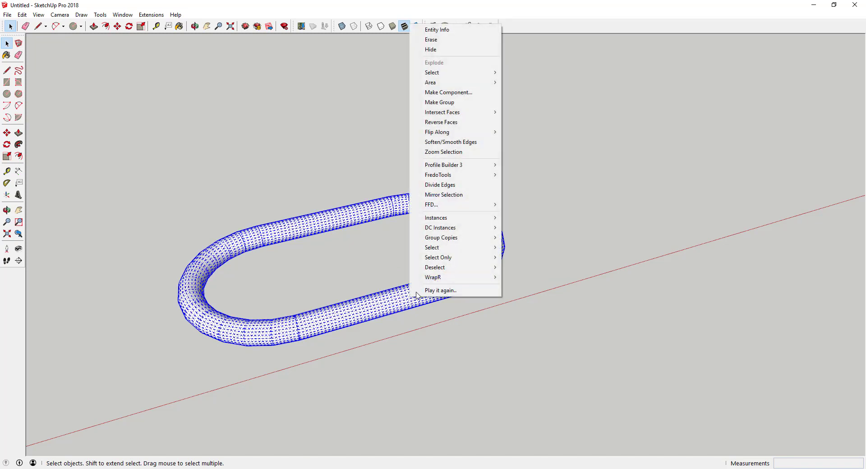
{"action": "left_click", "coordinate": [466, 93]}
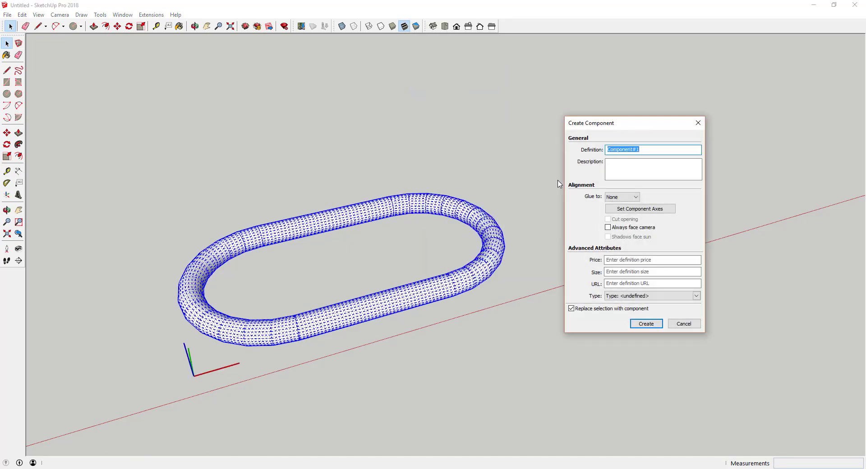
{"action": "type", "text": "Chain Link"}
{"action": "key", "text": "Return"}
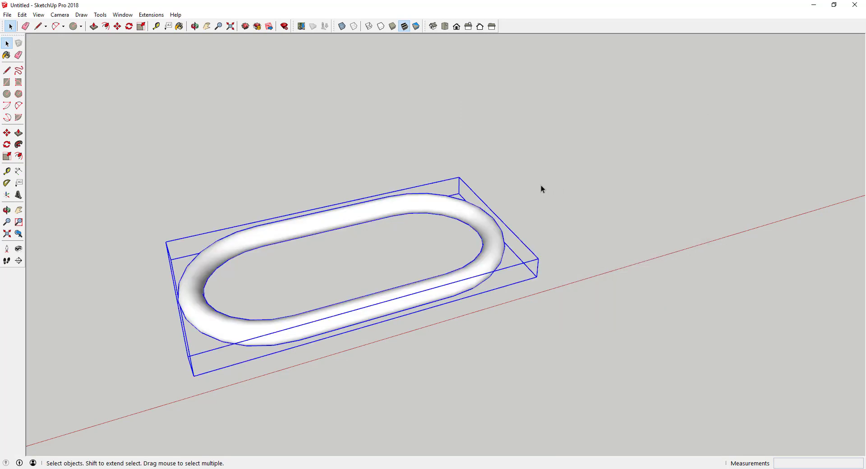
Copy the chain link about 2' 6 7/8" along the red axis, away from the figure.
{"action": "middle_click_drag", "start_coordinate": [809, 258], "coordinate": [645, 232]}
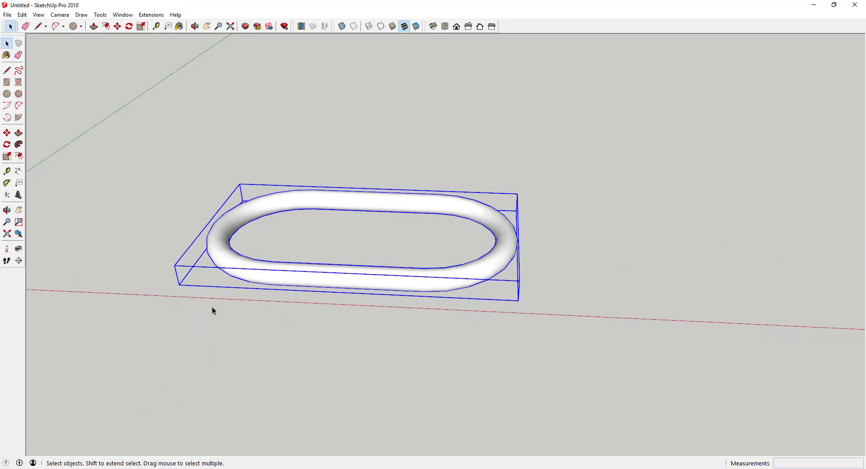
{"action": "key", "text": "m"}
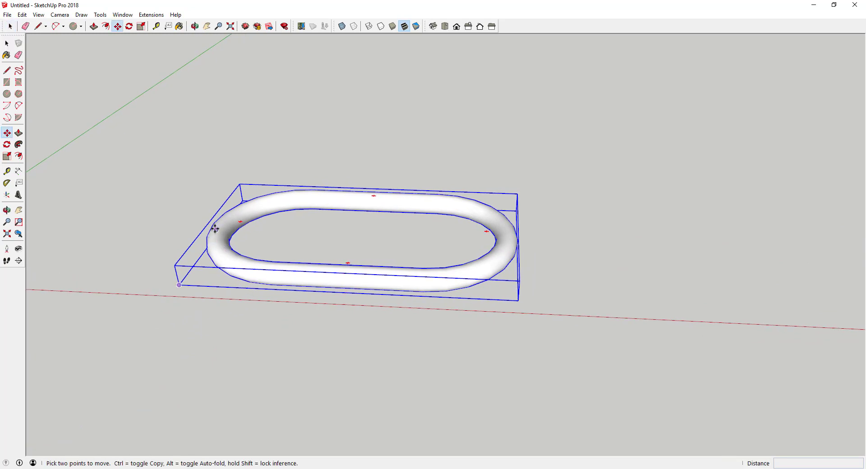
{"action": "left_click", "coordinate": [216, 230]}
{"action": "key", "text": "ctrl"}
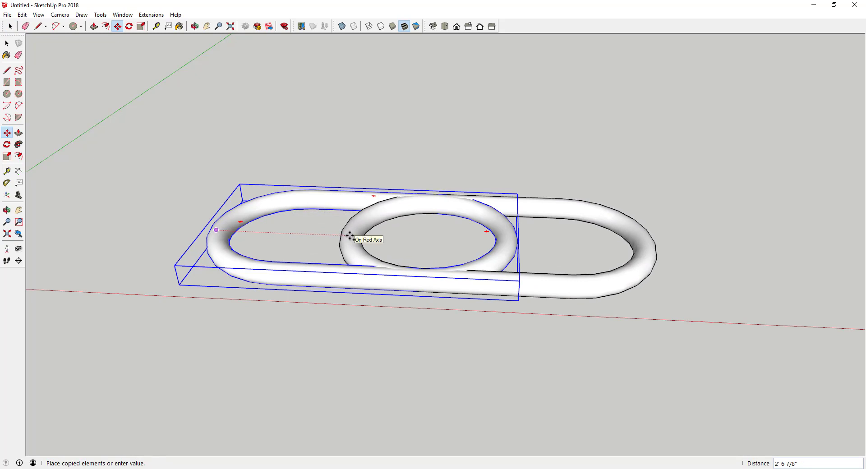
{"action": "left_click", "coordinate": [349, 236]}
Rotate the copied link around its long axis until it stands upright through the flat link.
{"action": "mouse_move", "coordinate": [757, 353]}
{"action": "middle_mouse_down"}
{"action": "mouse_move", "coordinate": [688, 348]}
{"action": "mouse_move", "coordinate": [512, 294]}
{"action": "mouse_move", "coordinate": [533, 305]}
{"action": "middle_mouse_up"}
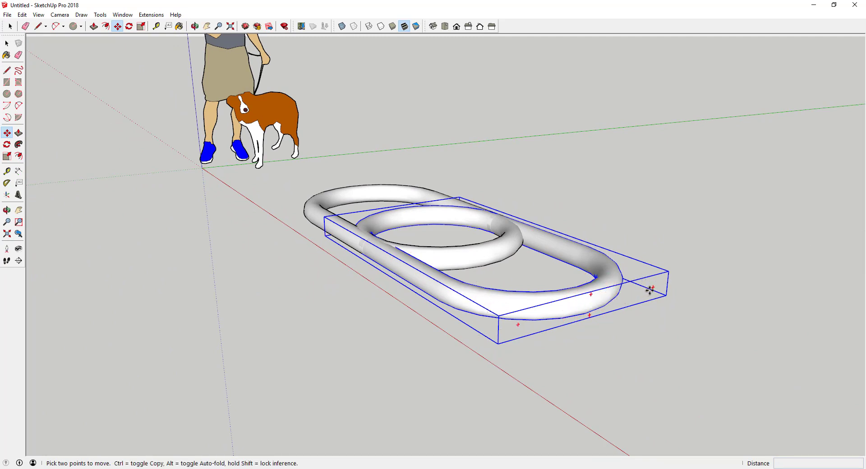
{"action": "left_click", "coordinate": [653, 289]}
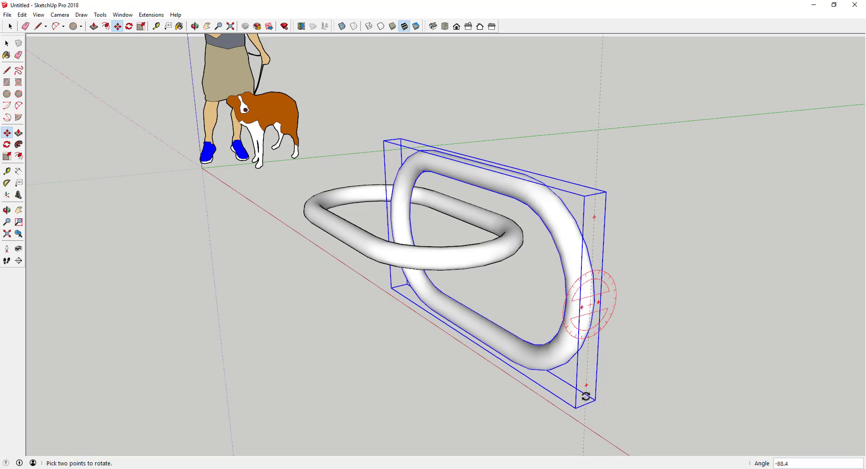
{"action": "left_click", "coordinate": [574, 343]}
Shift the flat link slightly along the red axis toward the figure, adjusting its overlap with the upright link.
{"action": "scroll", "coordinate": [559, 319], "scroll_direction": "down", "scroll_amount": 5}
{"action": "middle_click_drag", "start_coordinate": [558, 318], "coordinate": [622, 302]}
{"action": "key", "text": "space"}
{"action": "left_click", "coordinate": [530, 277]}
{"action": "key", "text": "m"}
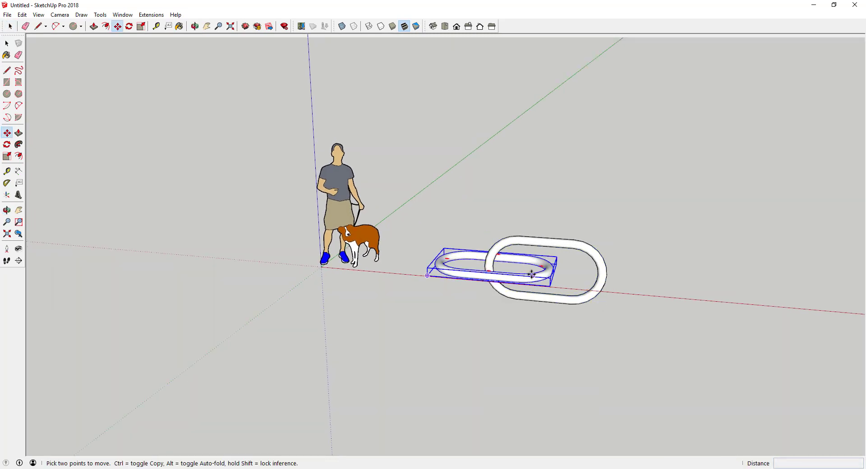
{"action": "left_click", "coordinate": [528, 276]}
{"action": "left_click", "coordinate": [513, 276]}
Erase the leftover path edges around the two links.
{"action": "key", "text": "e"}
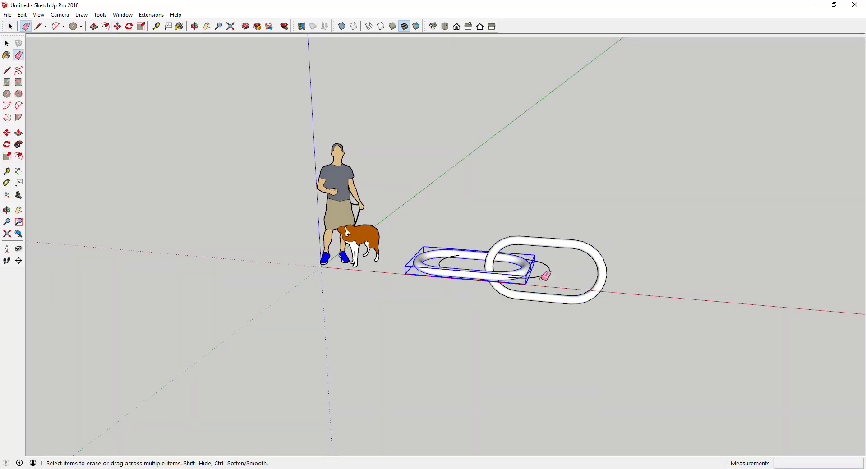
{"action": "scroll", "coordinate": [442, 261], "scroll_direction": "up", "scroll_amount": 2}
{"action": "mouse_move", "coordinate": [440, 261]}
{"action": "middle_mouse_down"}
{"action": "mouse_move", "coordinate": [460, 369]}
{"action": "mouse_move", "coordinate": [547, 280]}
{"action": "middle_mouse_up"}
{"action": "scroll", "coordinate": [523, 289], "scroll_direction": "up", "scroll_amount": 3}
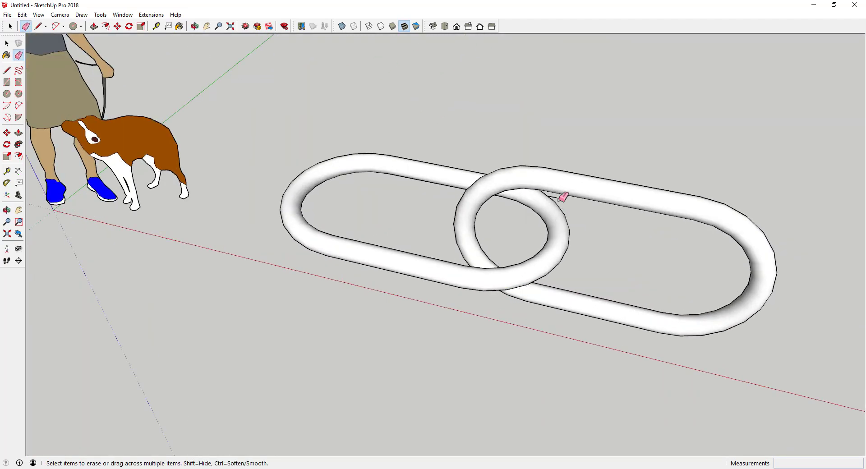
{"action": "scroll", "coordinate": [557, 195], "scroll_direction": "down", "scroll_amount": 5}
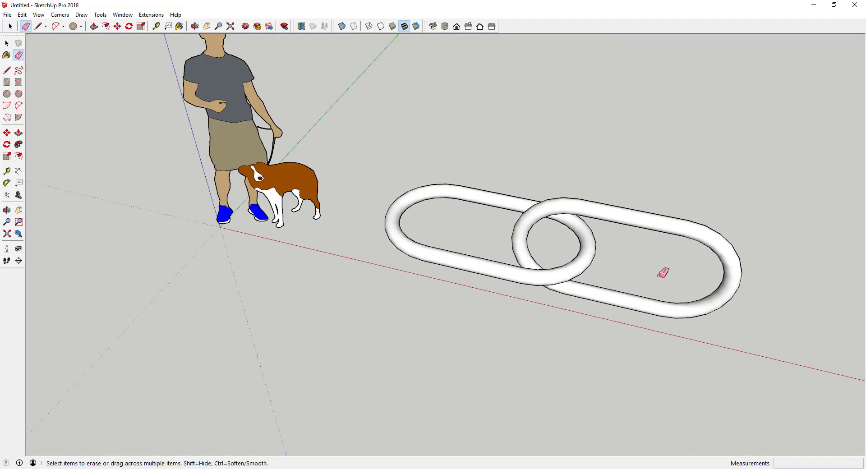
Copy the two interlocked links together about 7' 4" along the red axis, away from the figure, so the copy hooks into the upright link.
{"action": "key", "text": "space"}
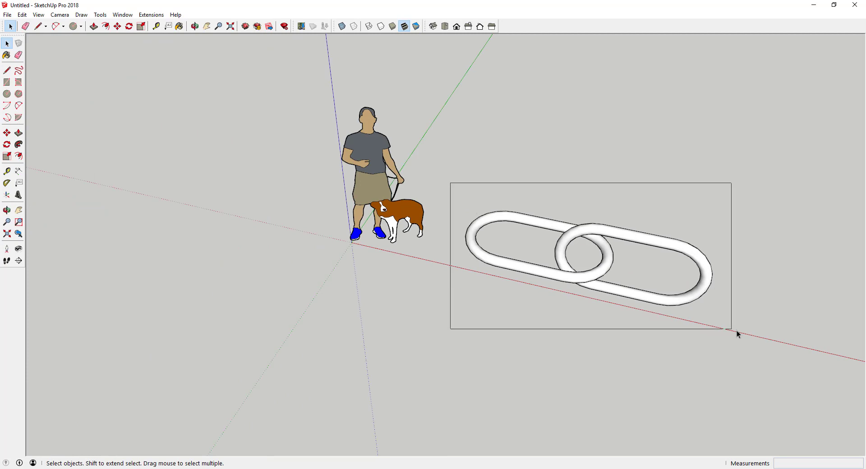
{"action": "left_click_drag", "start_coordinate": [736, 330], "coordinate": [735, 330]}
{"action": "middle_click_drag", "start_coordinate": [487, 296], "coordinate": [712, 259]}
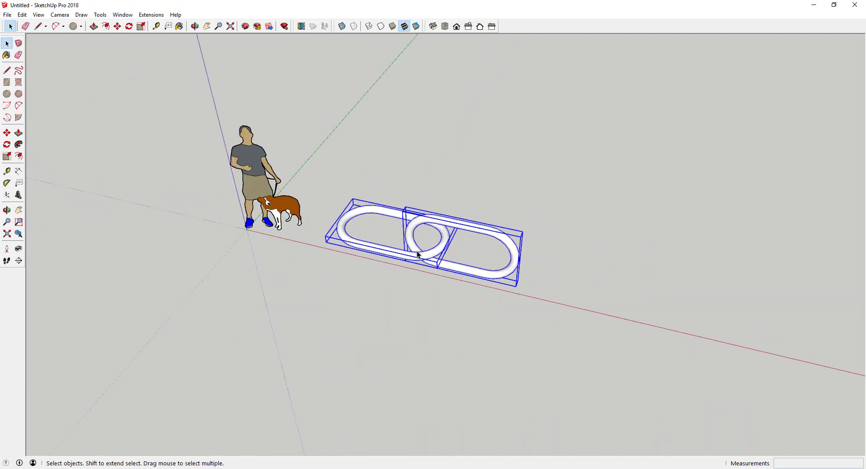
{"action": "key", "text": "m"}
{"action": "left_click", "coordinate": [345, 219]}
{"action": "key", "text": "ctrl"}
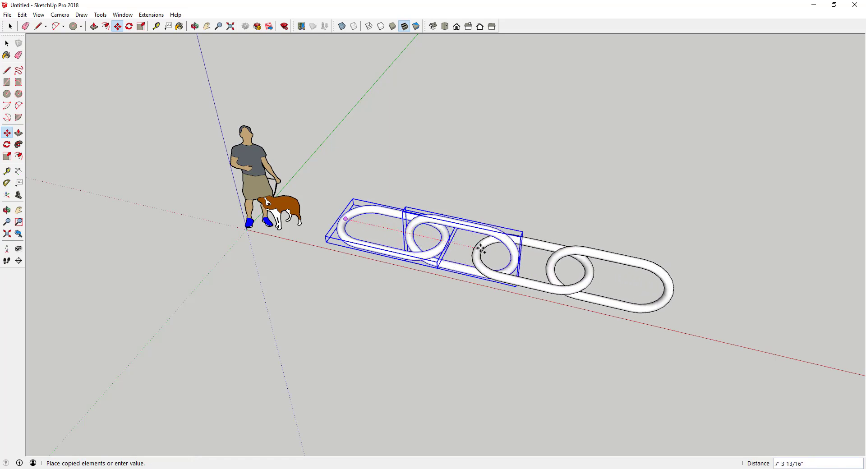
{"action": "left_click", "coordinate": [488, 248]}
Multiply the last link-pair copy into an array of 10 copies (*10) along the red axis.
{"action": "scroll", "coordinate": [419, 207], "scroll_direction": "down", "scroll_amount": 3}
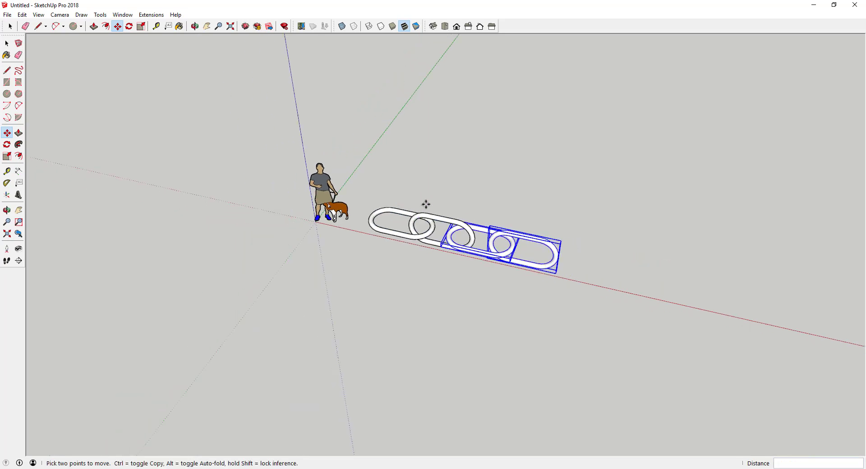
{"action": "type", "text": "*10"}
{"action": "key", "text": "Return"}
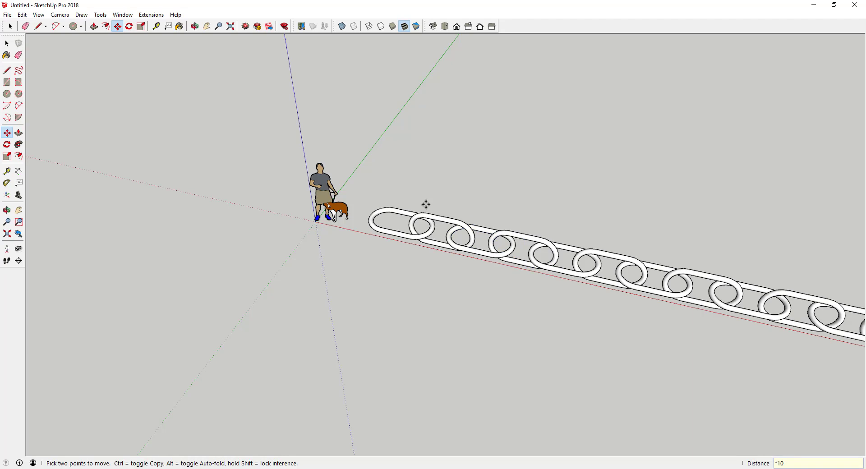
Examine the full chain and the interlocking of its links from different distances and angles.
{"action": "scroll", "coordinate": [378, 211], "scroll_direction": "down", "scroll_amount": 4}
{"action": "scroll", "coordinate": [381, 245], "scroll_direction": "up", "scroll_amount": 3}
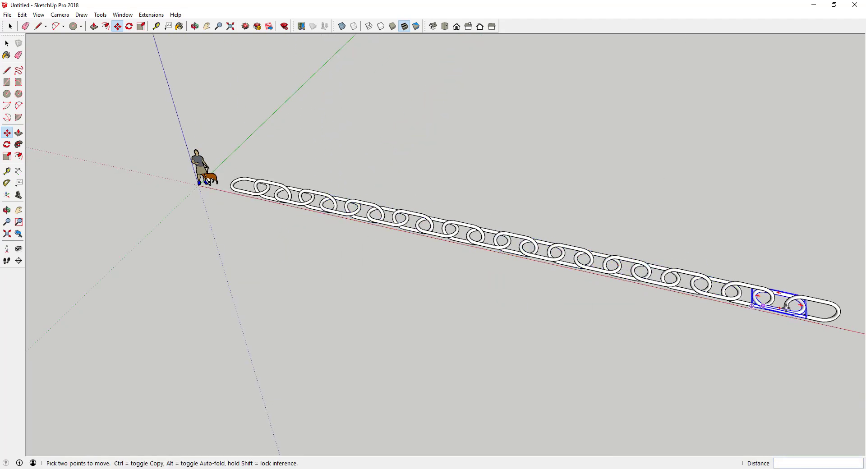
{"action": "scroll", "coordinate": [510, 253], "scroll_direction": "up", "scroll_amount": 5}
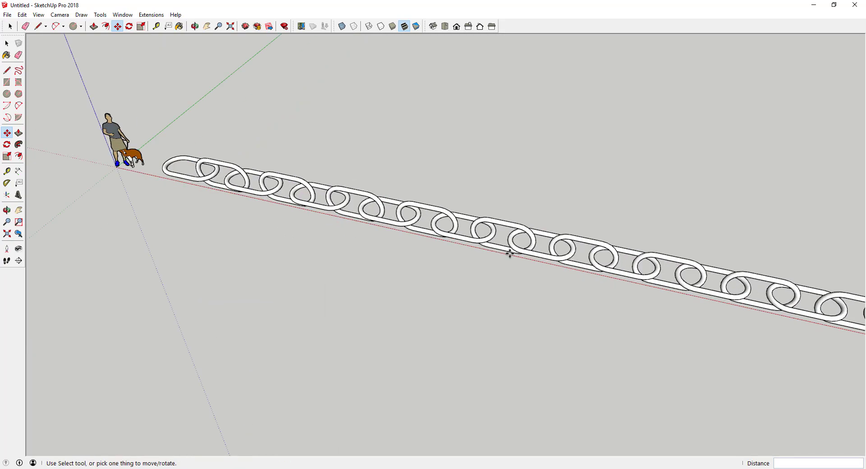
{"action": "middle_click_drag", "start_coordinate": [648, 304], "coordinate": [657, 256]}
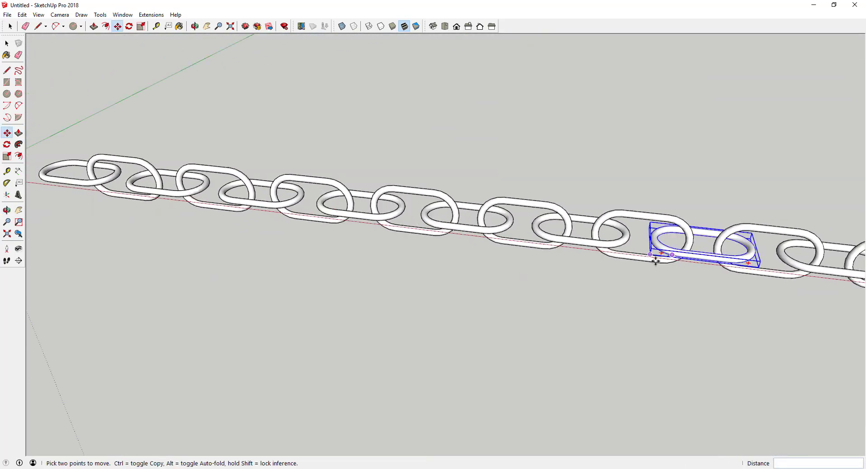
{"action": "scroll", "coordinate": [607, 254], "scroll_direction": "down", "scroll_amount": 3}
{"action": "scroll", "coordinate": [541, 243], "scroll_direction": "down", "scroll_amount": 3}
{"action": "key", "text": "space"}
{"action": "scroll", "coordinate": [572, 248], "scroll_direction": "up", "scroll_amount": 4}
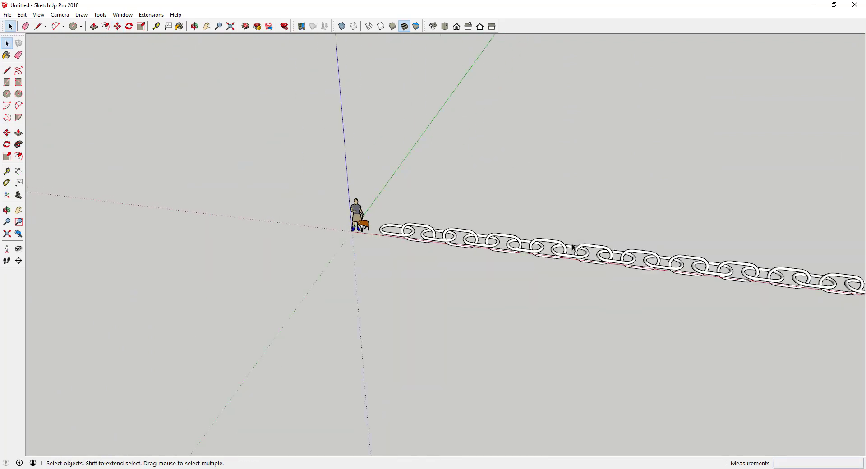